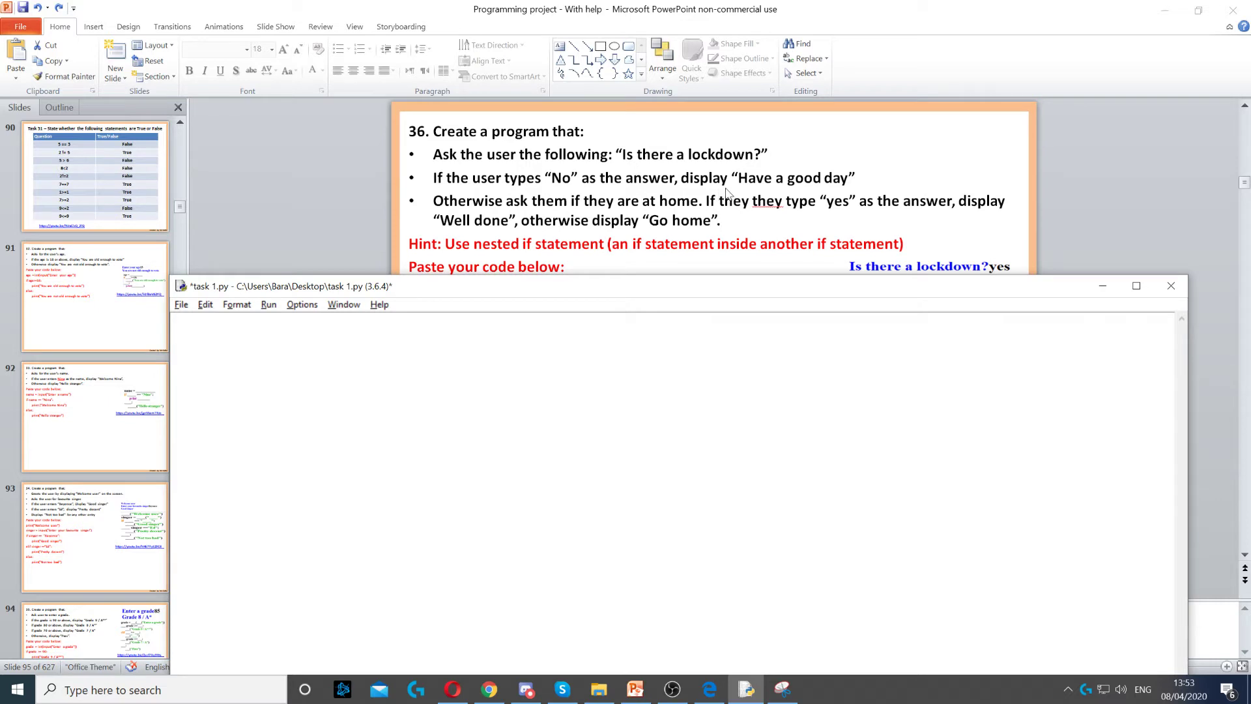
# Step: Enter lockdown = input("Is there a lockdown?") on line 1 and start line 2 for the if check
pyautogui.write('lockdown = input("Is there a lockdown?")')
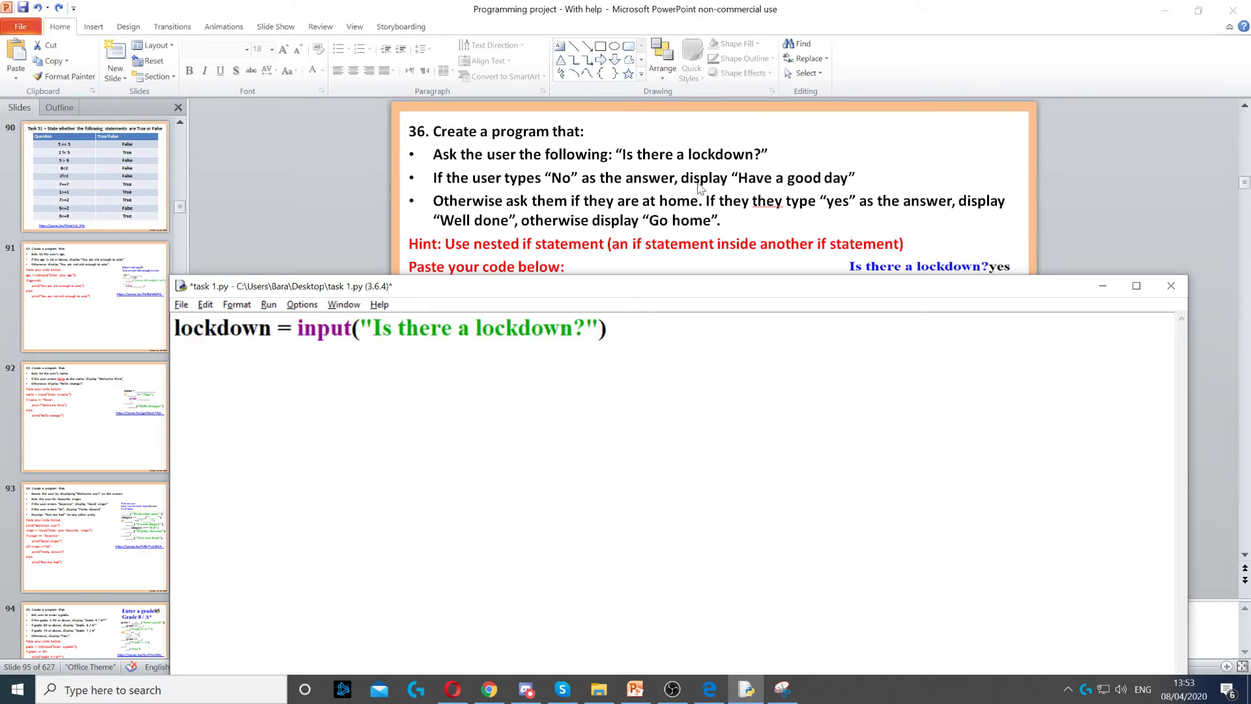
pyautogui.moveTo(270, 327); pyautogui.dragTo(174, 328)
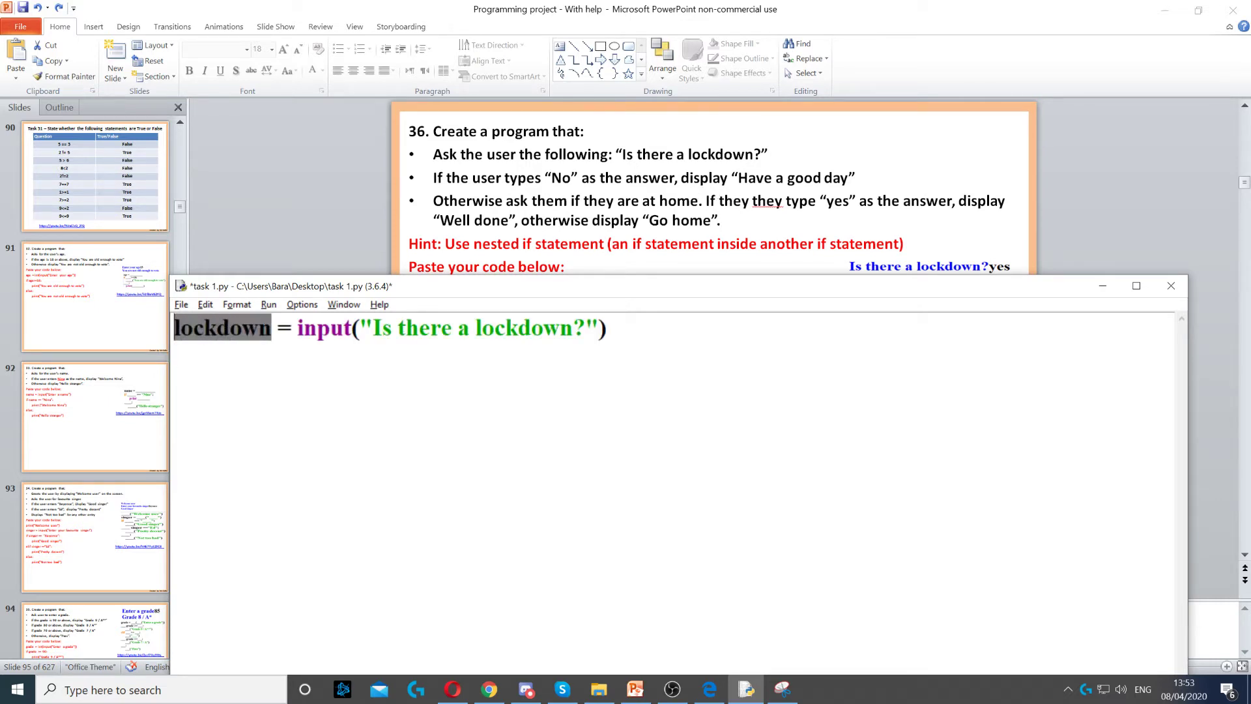
pyautogui.click(317, 328)
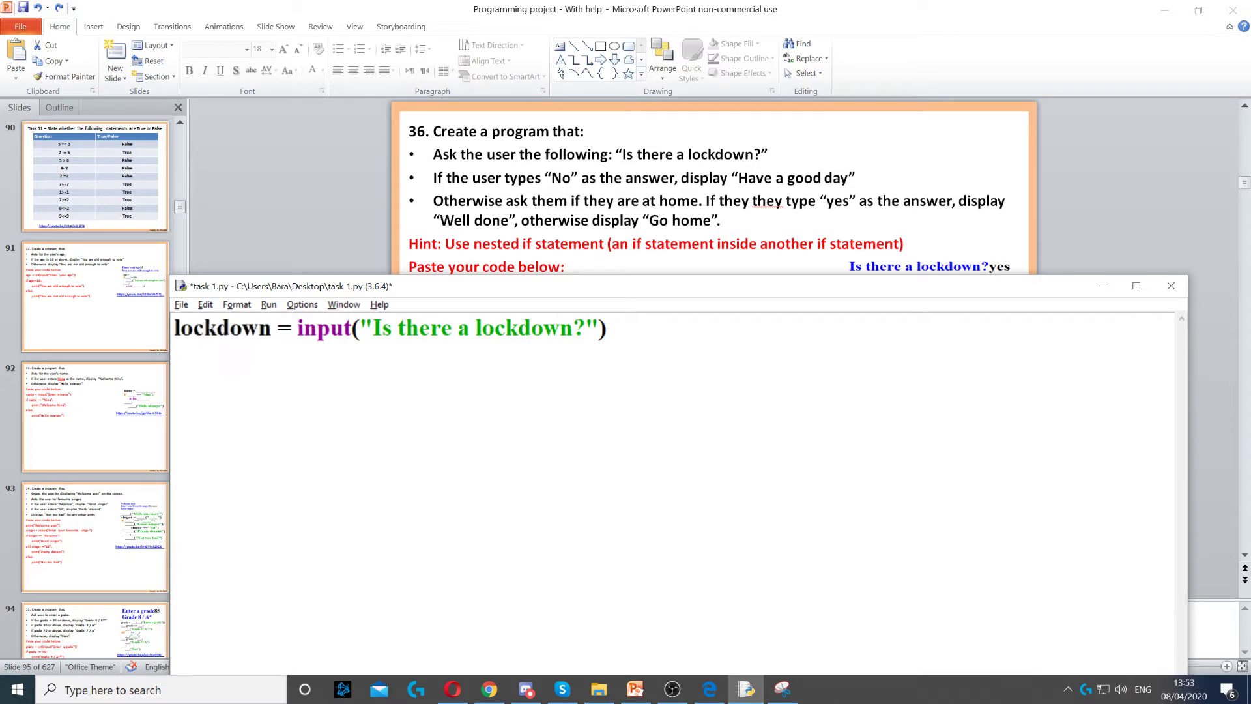
pyautogui.doubleClick(317, 327)
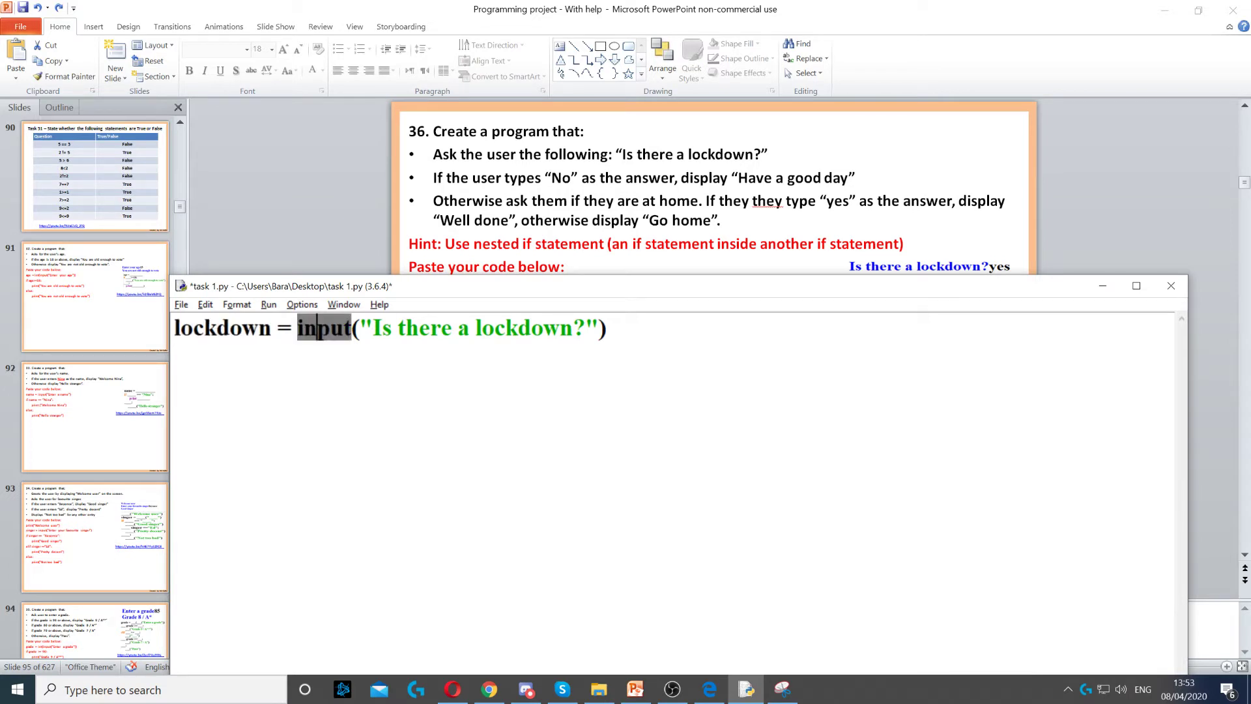
pyautogui.moveTo(585, 327); pyautogui.dragTo(374, 328)
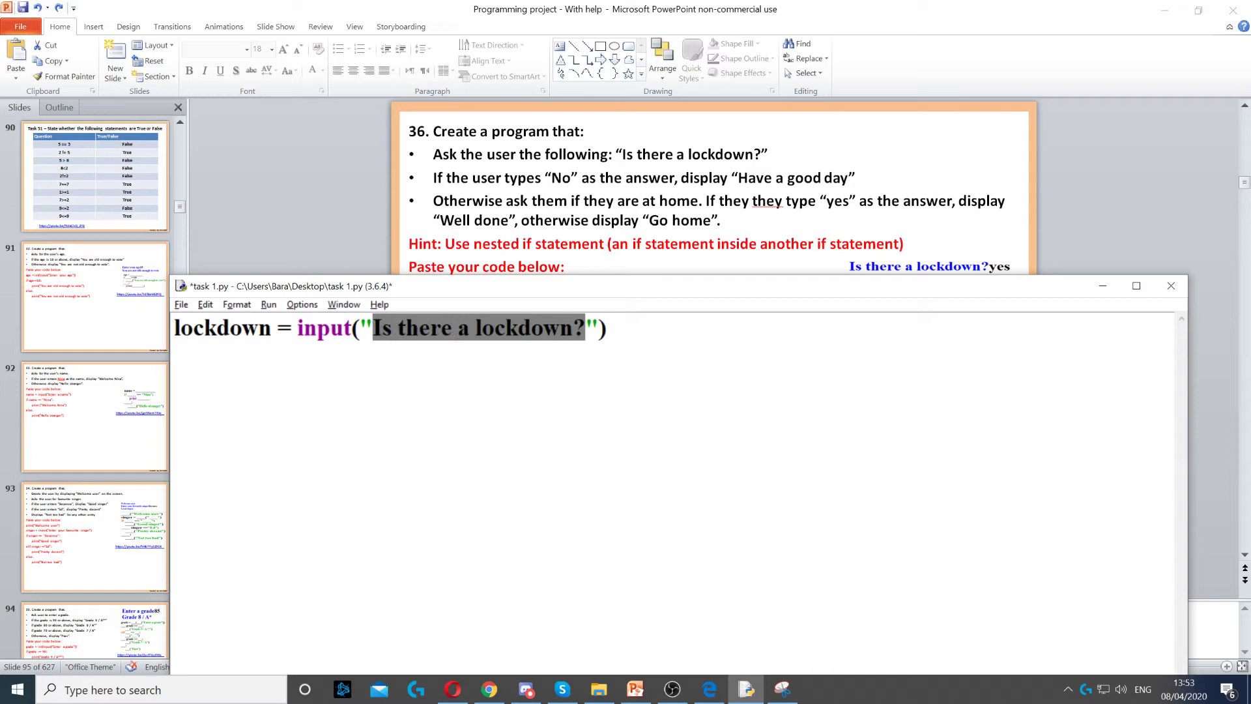
pyautogui.click(294, 357)
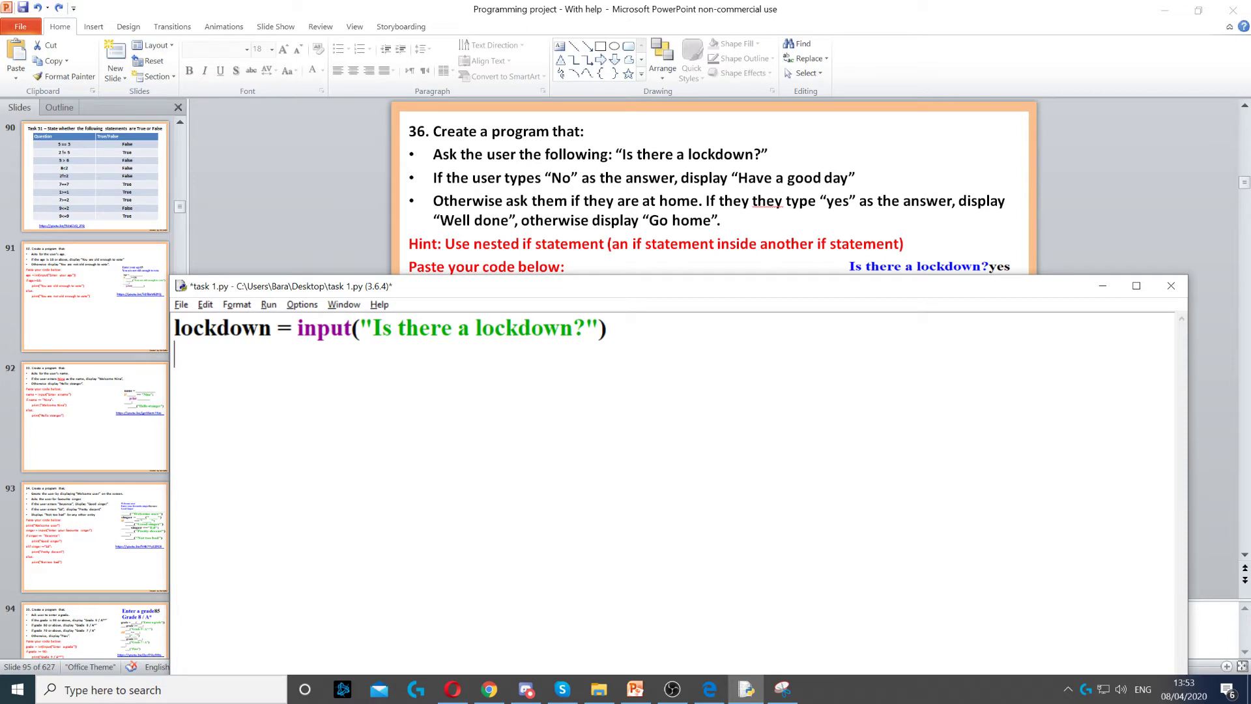
# Step: Complete if lockdown == "no": with an indented print("Have a good day") beneath it
pyautogui.write('if lockdown == "no":')
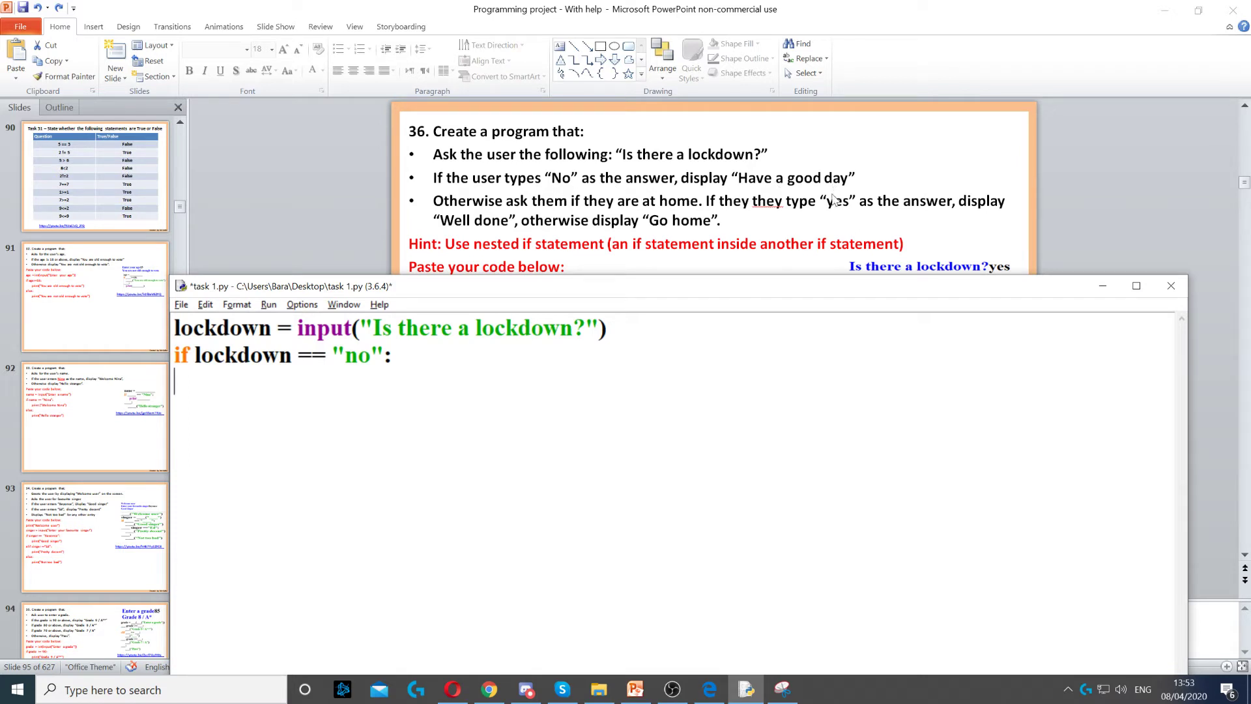
pyautogui.press('Tab')
pyautogui.write('print("Have a good day")')
pyautogui.press('Return')
pyautogui.press('BackSpace')
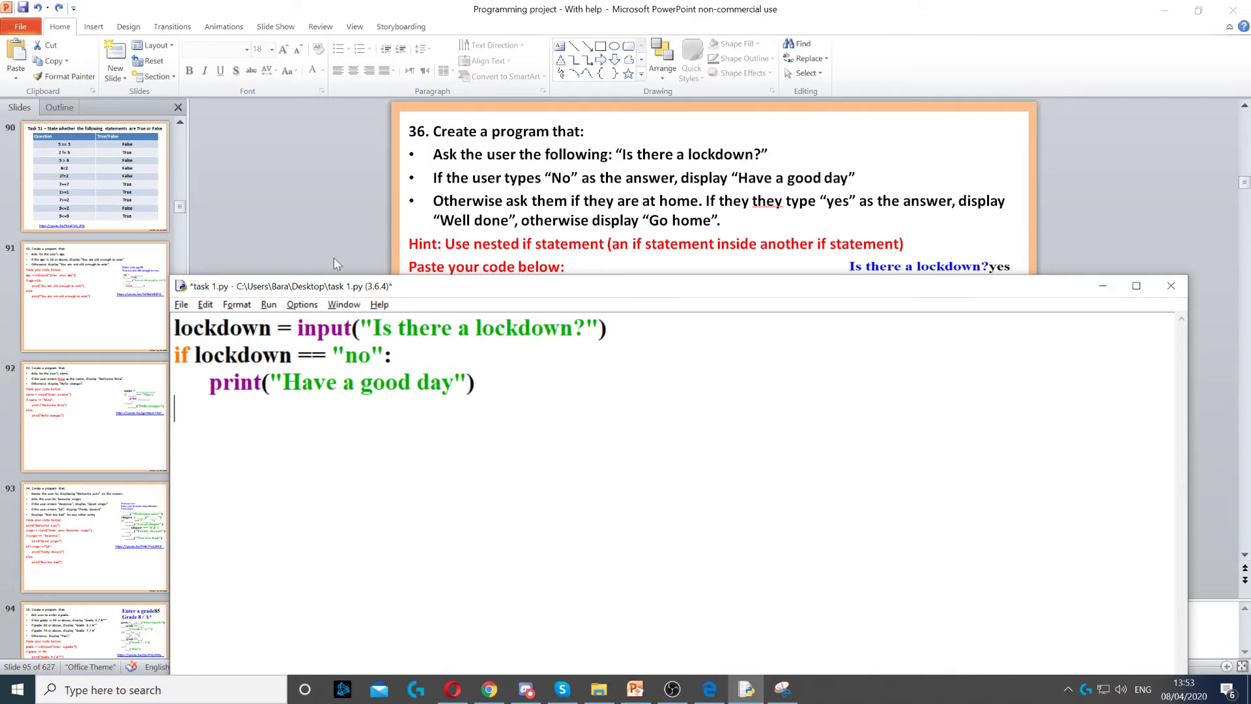
pyautogui.write('else:')
# Step: Under else:, add the indented line home = input("Are you at home?")
pyautogui.press('Return')
pyautogui.press('Tab')
pyautogui.write('home = input("Are you at home?")')
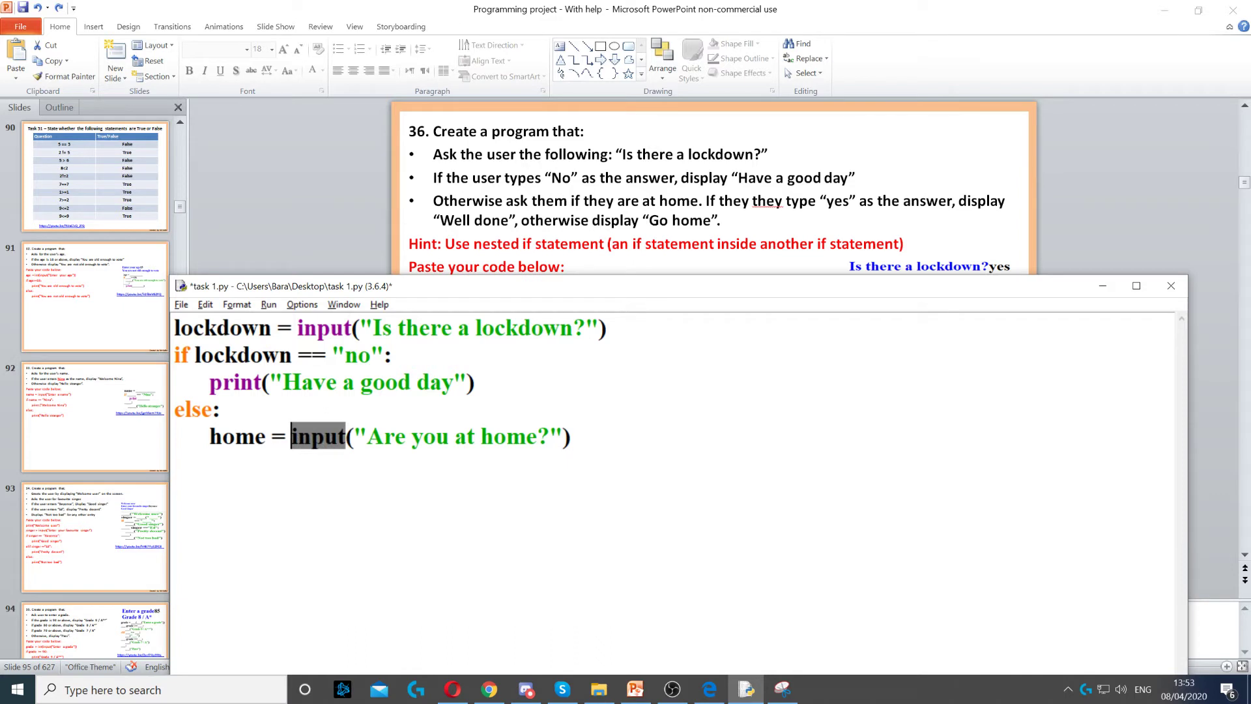
pyautogui.hotkey('shift', 'Left')
pyautogui.hotkey('shift', 'ctrl', 'Left')
pyautogui.press('End')
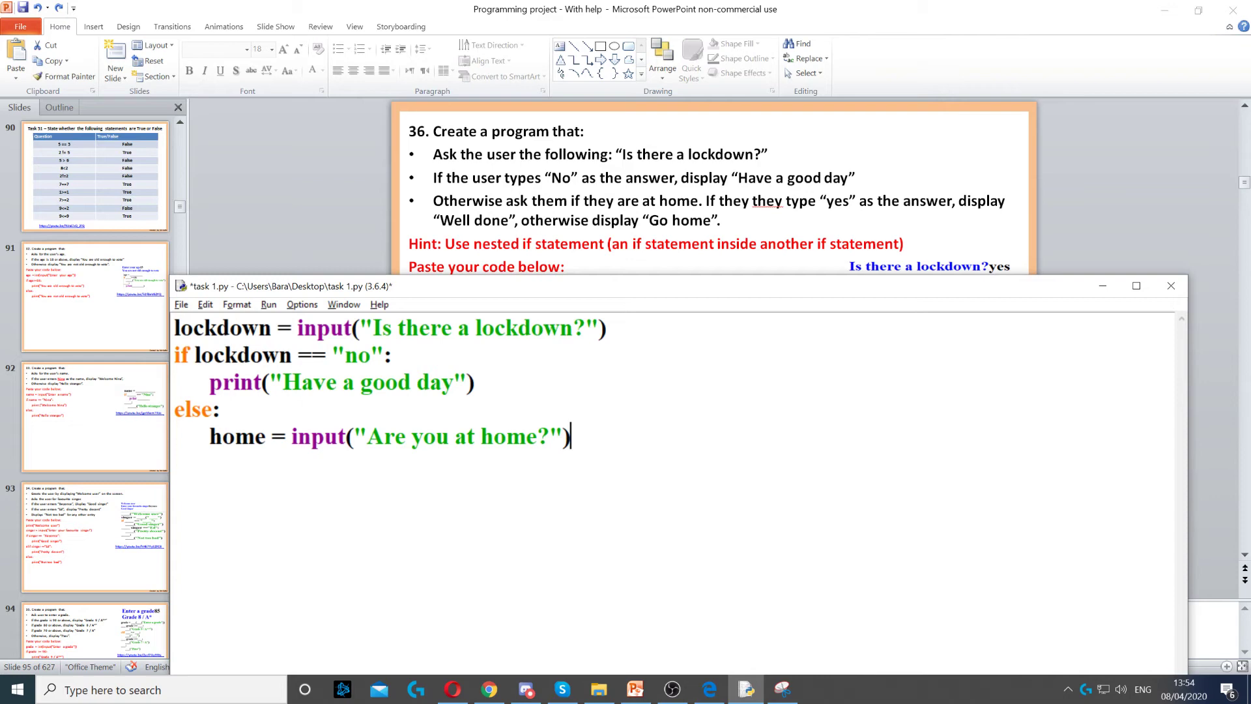
# Step: Nest if home == "yes": in the else branch with an indented print("Well done")
pyautogui.press('Return')
pyautogui.write('if home == "yes":')
pyautogui.press('Return')
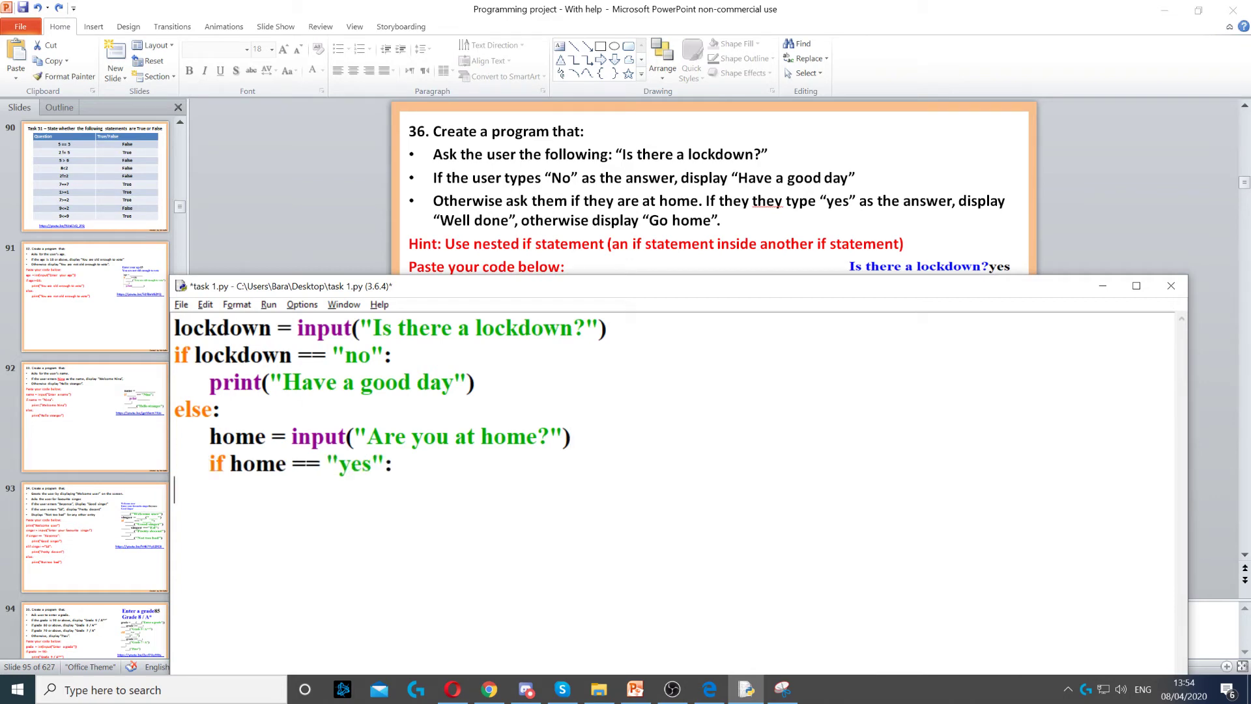
pyautogui.moveTo(386, 463); pyautogui.dragTo(229, 463)
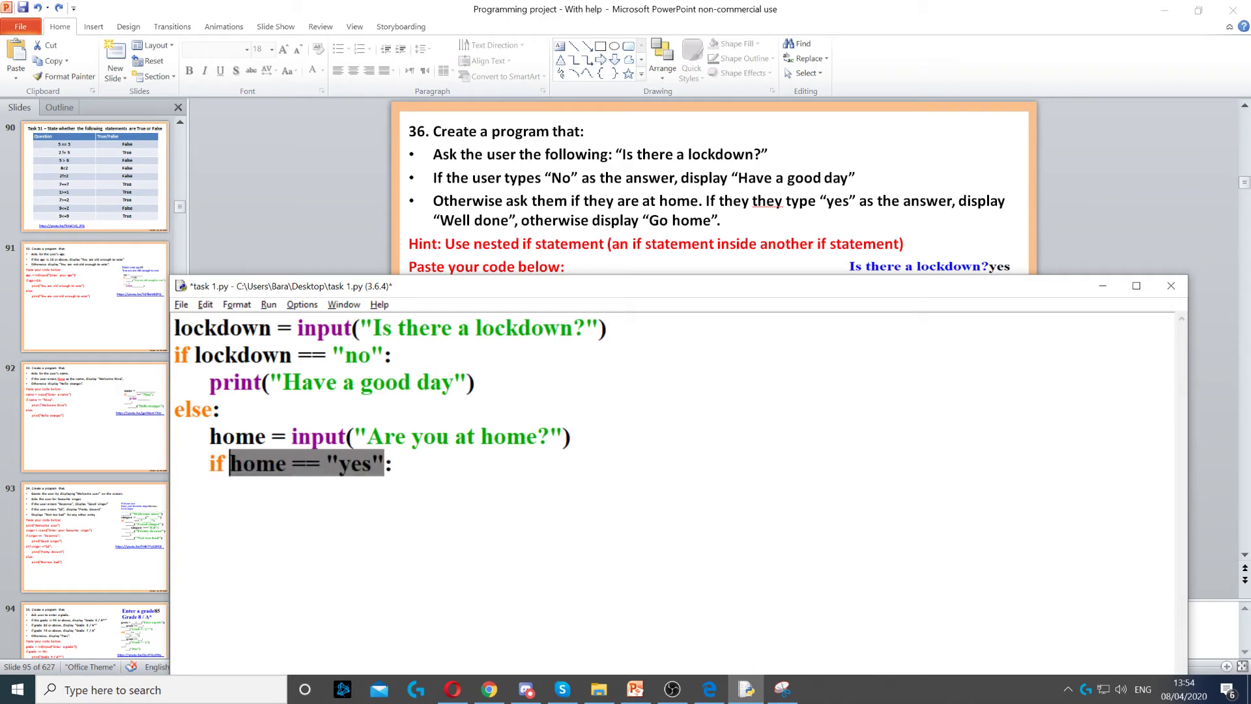
pyautogui.click(393, 462)
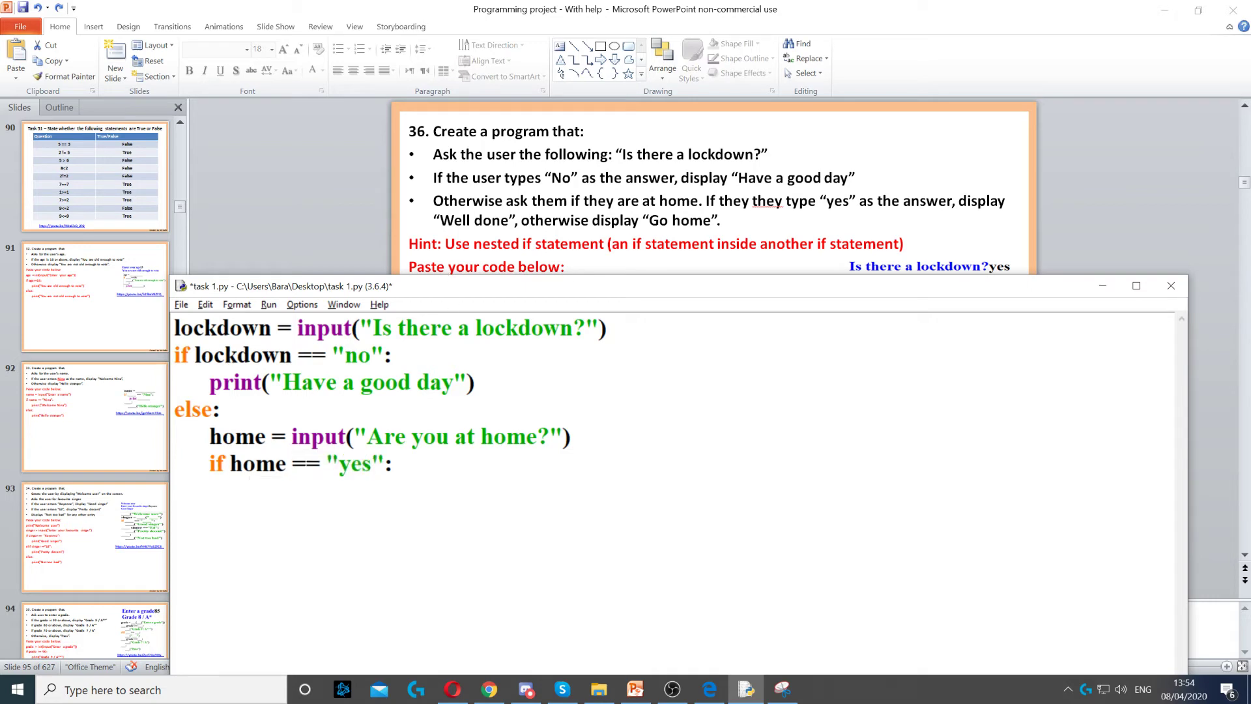
pyautogui.press('Return')
pyautogui.write('print("Well done")')
pyautogui.press('Return')
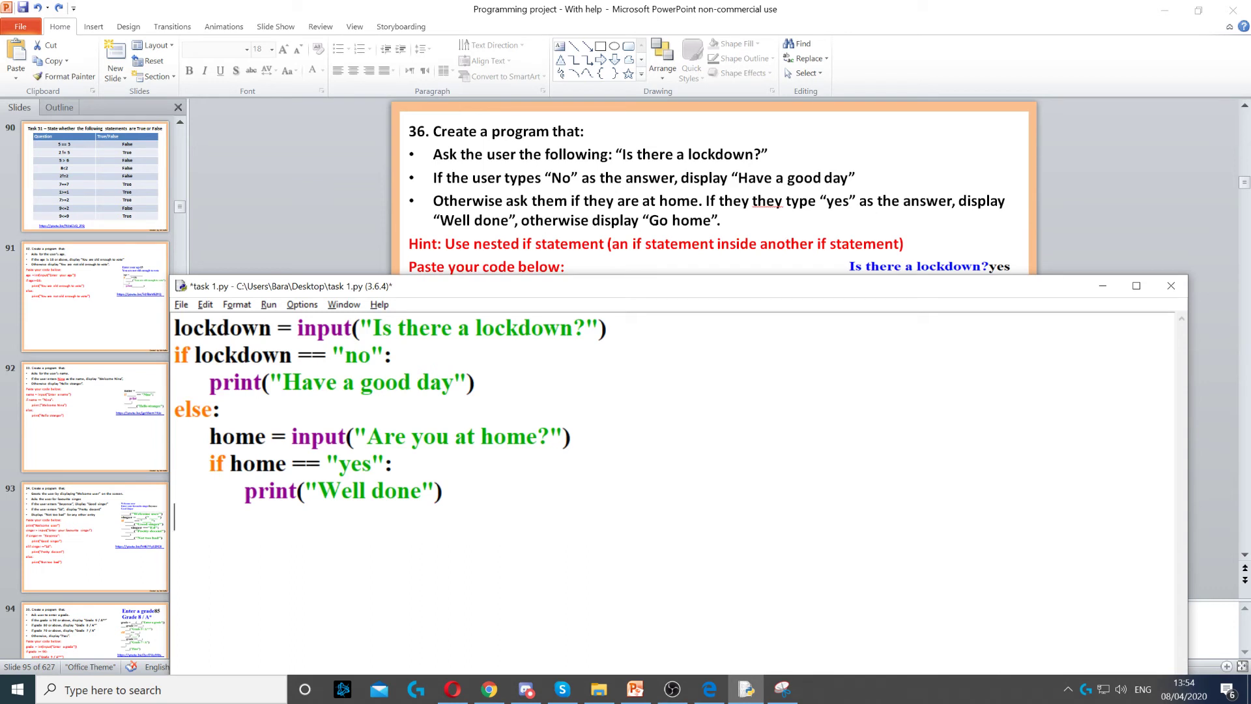
pyautogui.press('Tab')
pyautogui.write('else:')
# Step: Add the inner else: printing "Go home", remove the trailing empty line, and save
pyautogui.press('Return')
pyautogui.press('Tab')
pyautogui.write('print("Go home")')
pyautogui.hotkey('ctrl', 's')
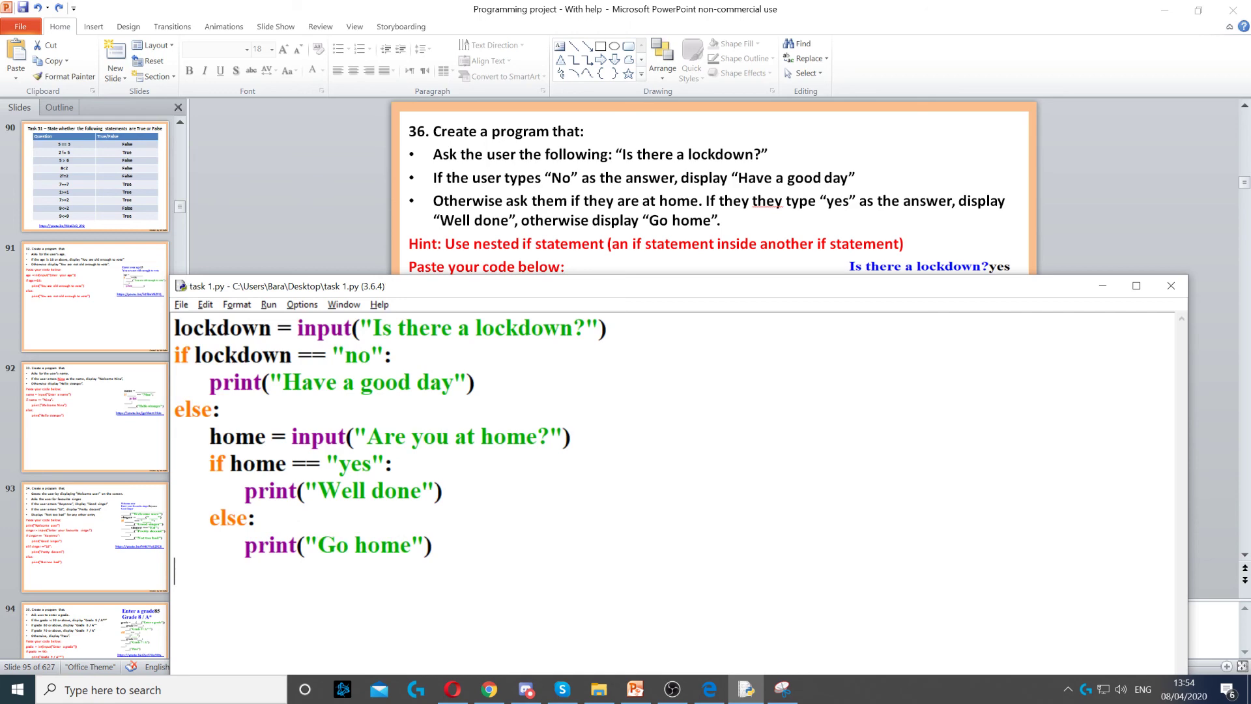
pyautogui.press('Return')
pyautogui.hotkey('shift', 'Up')
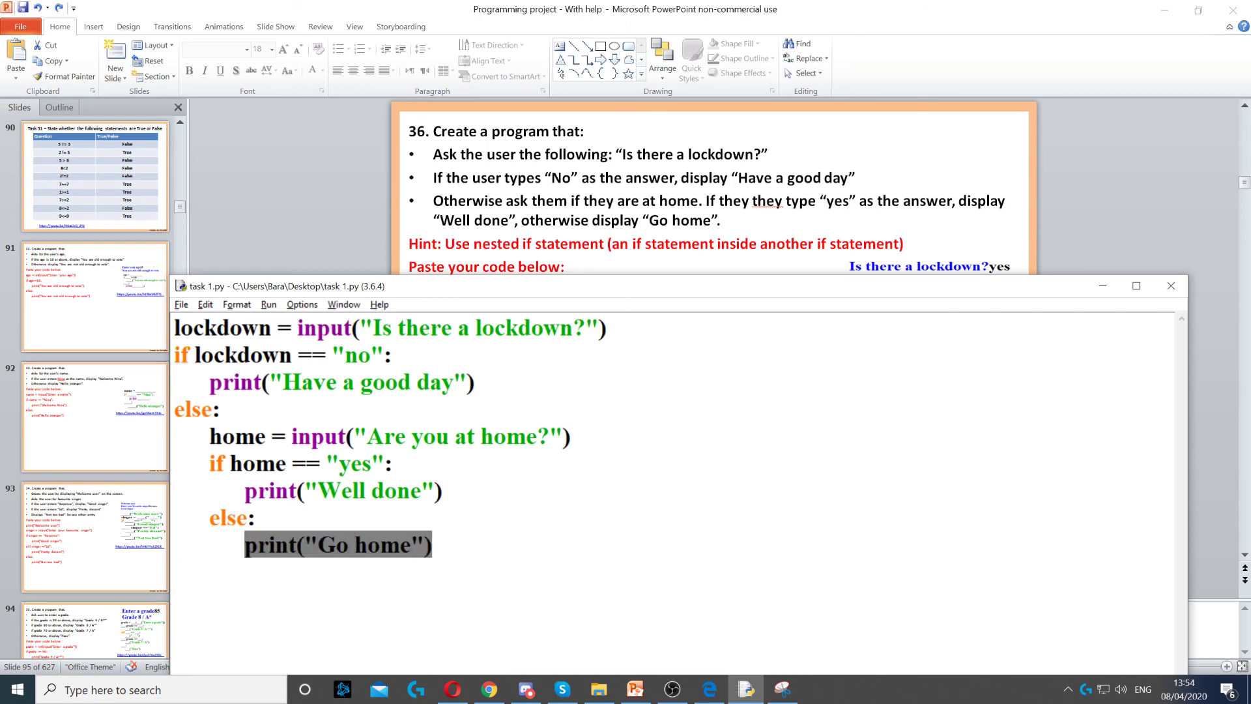
pyautogui.press('Right')
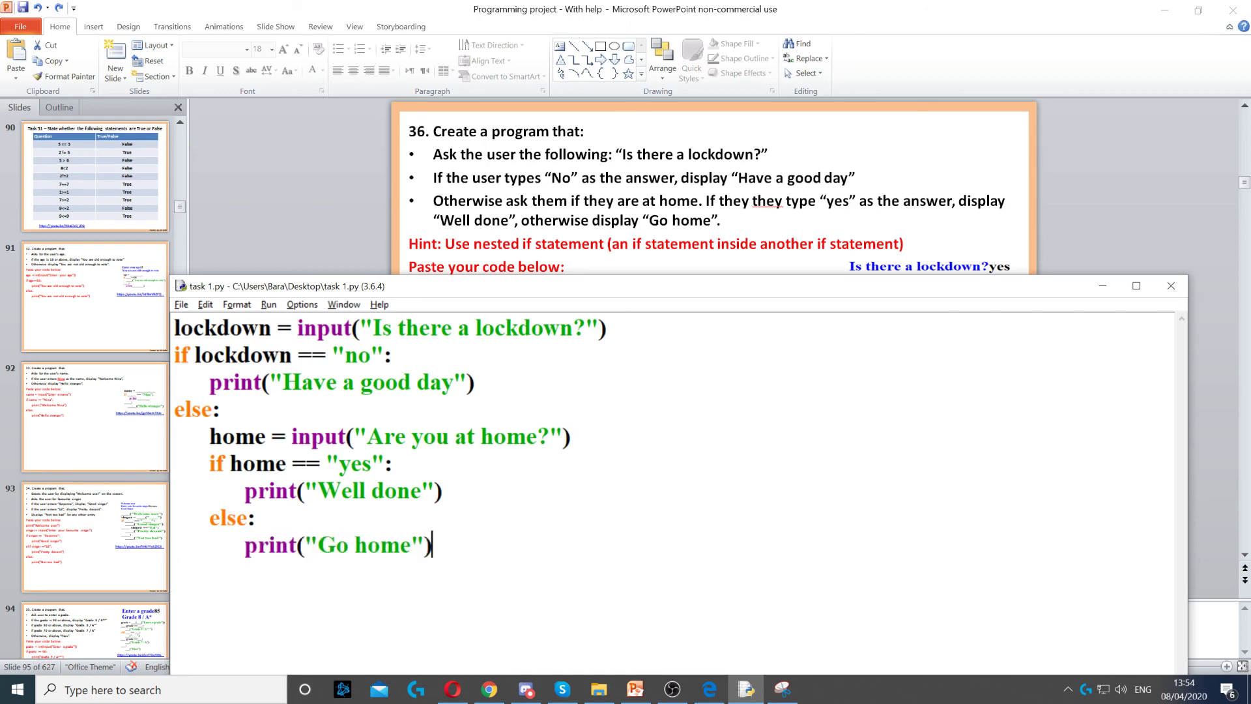